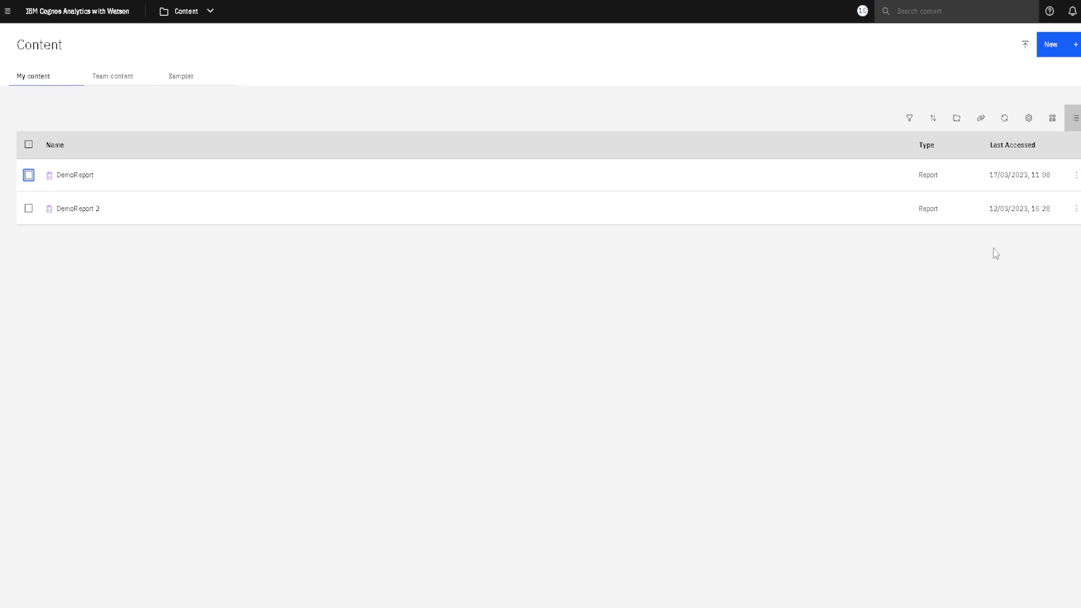
- Select DemoReport in My content to begin creating its schedule
click(1075, 176)
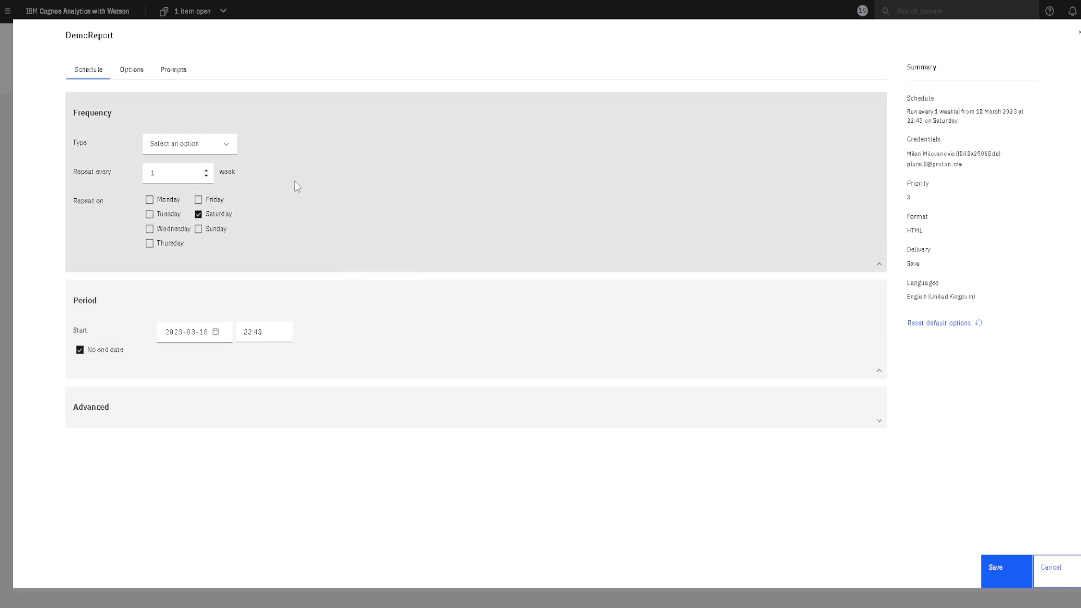
- Make the schedule repeat monthly, by day of the month, on the 5th
click(230, 150)
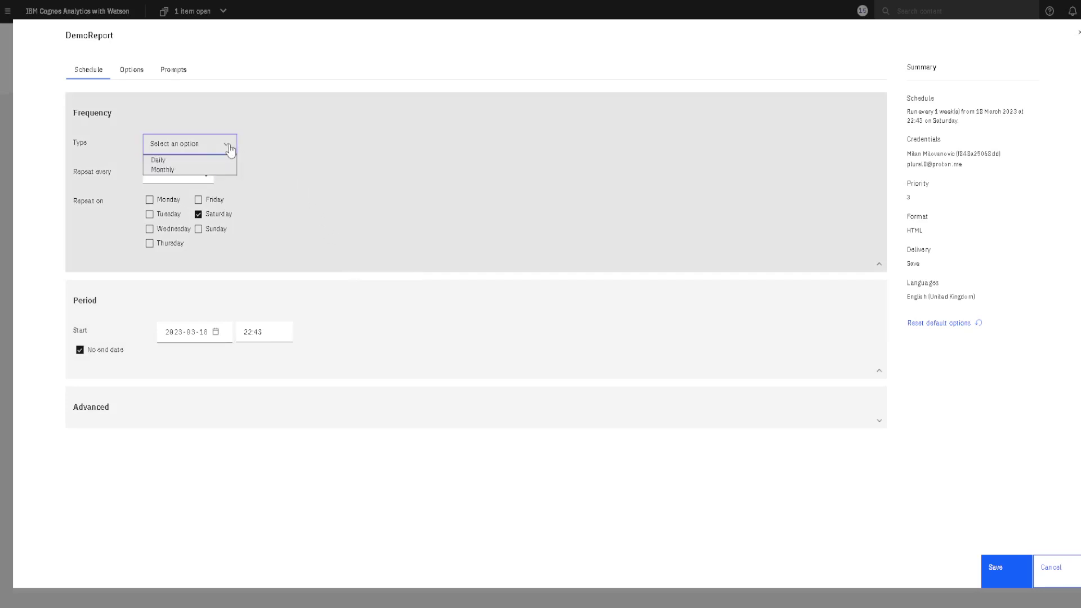
click(225, 169)
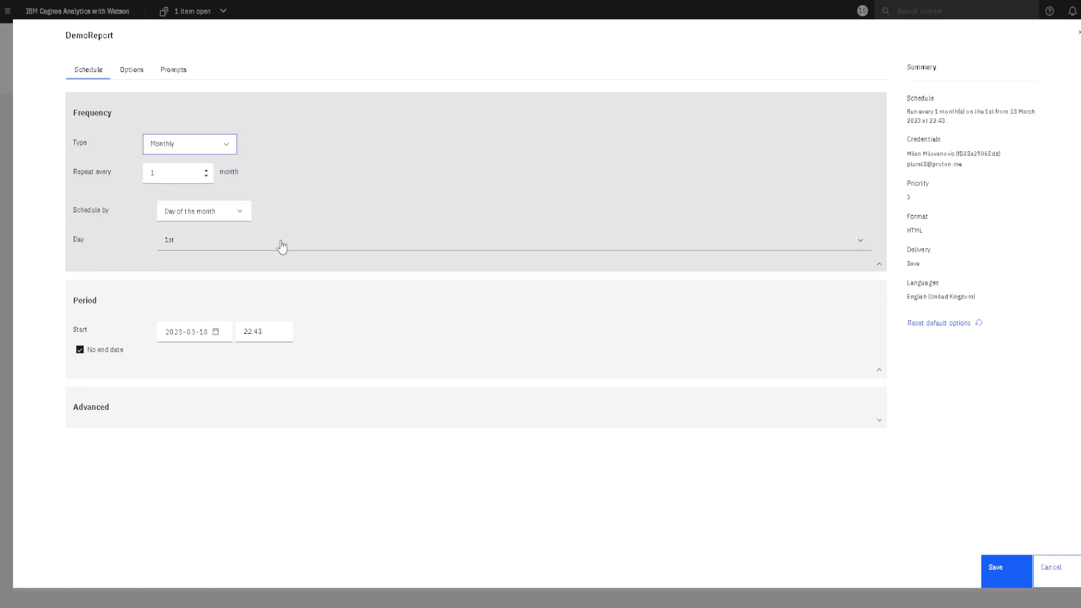
click(283, 245)
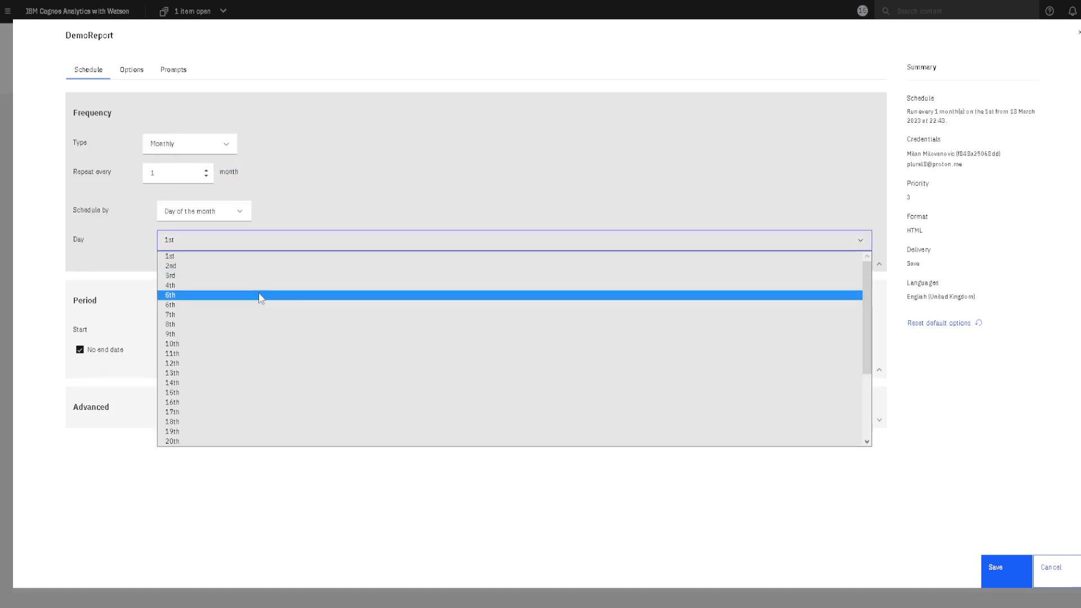
click(261, 296)
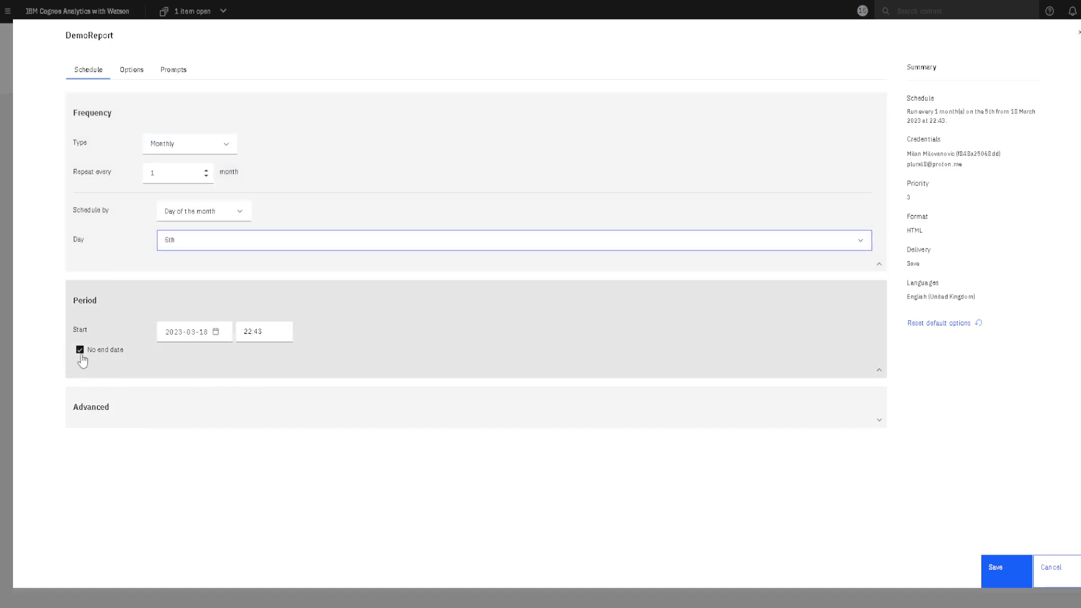
- Give the schedule an end date of 11 June 2023
click(80, 350)
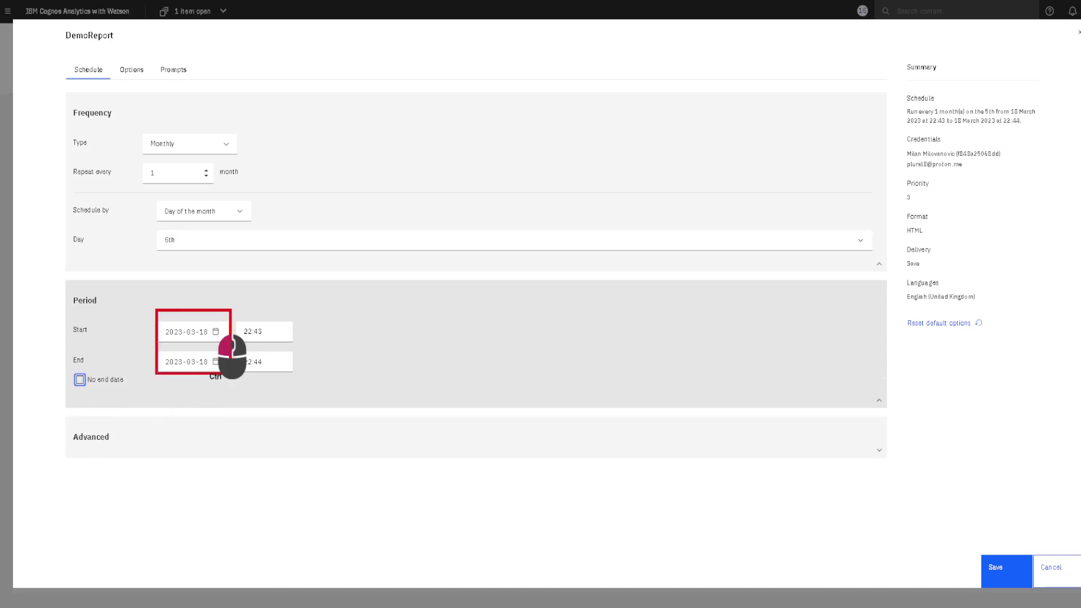
click(215, 365)
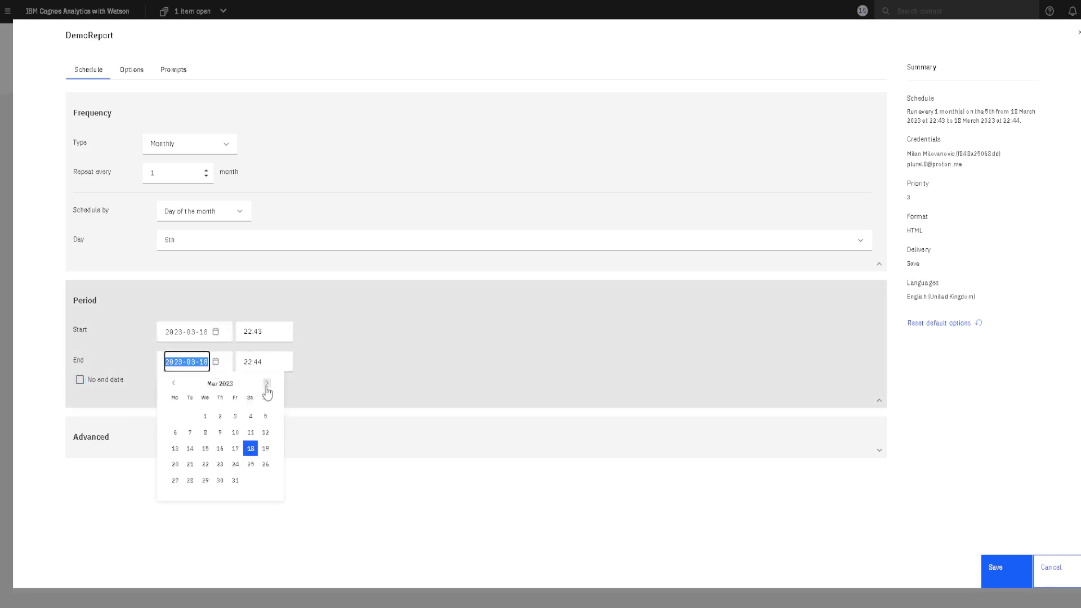
click(267, 383)
click(267, 383)
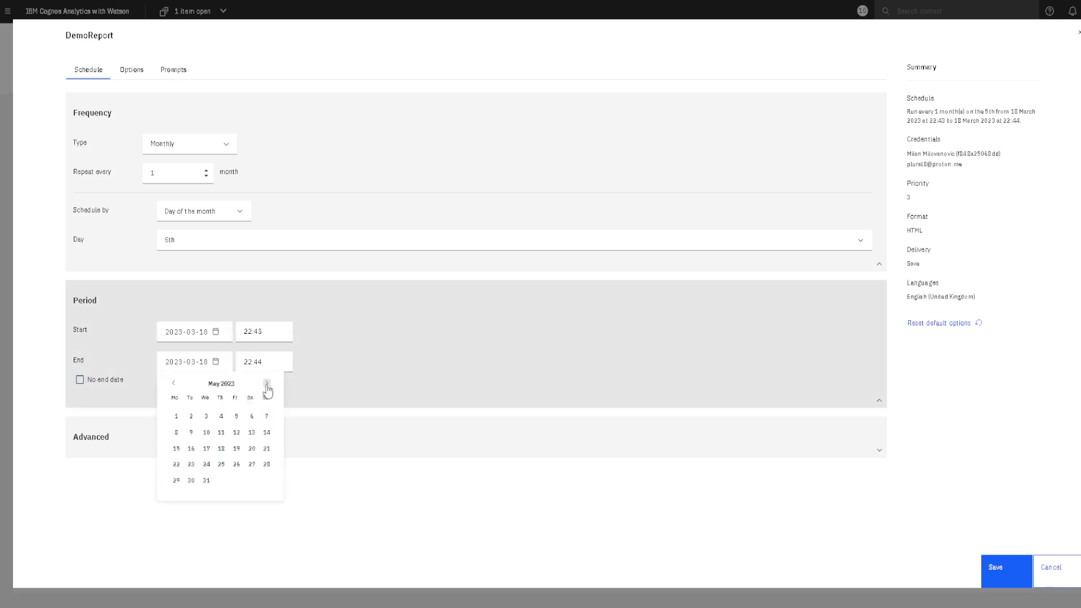
click(267, 383)
click(265, 434)
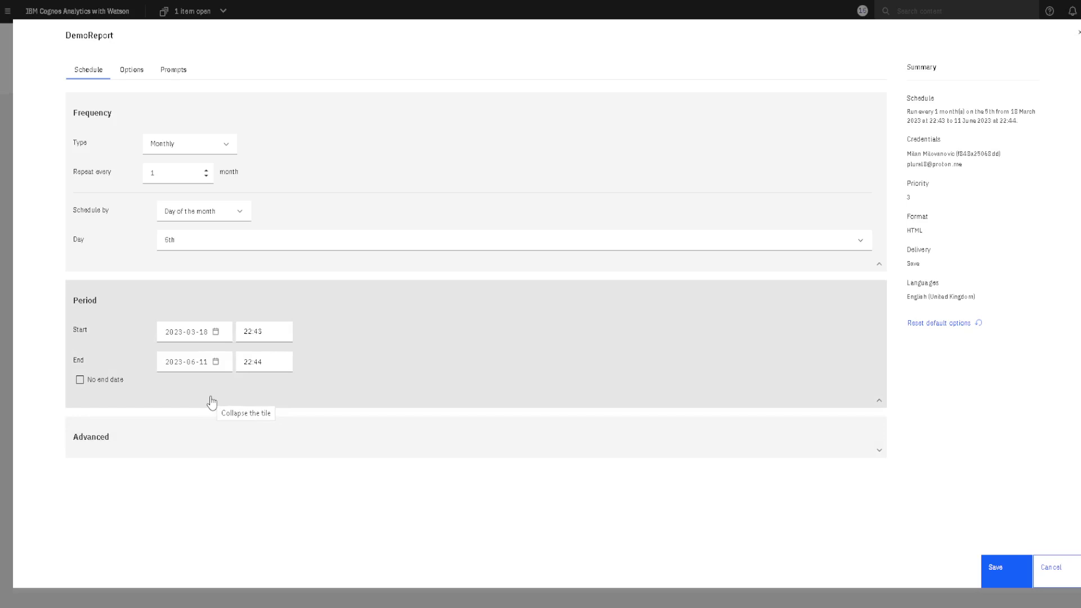
- Drop the end date again so the schedule has no end date
ctrl+click(149, 382)
drag(149, 381, 235, 382)
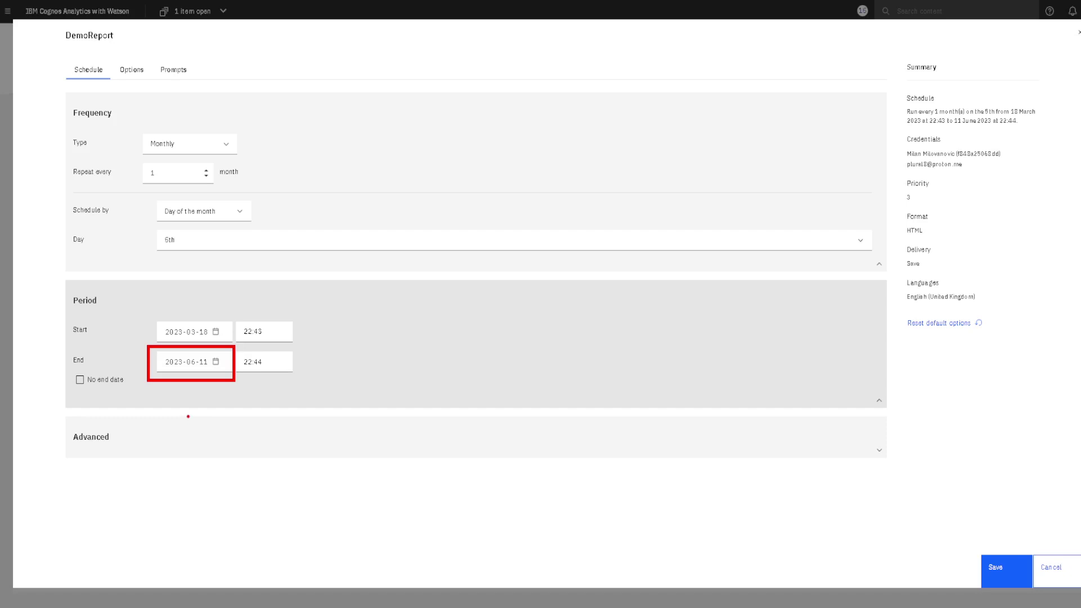
key(Escape)
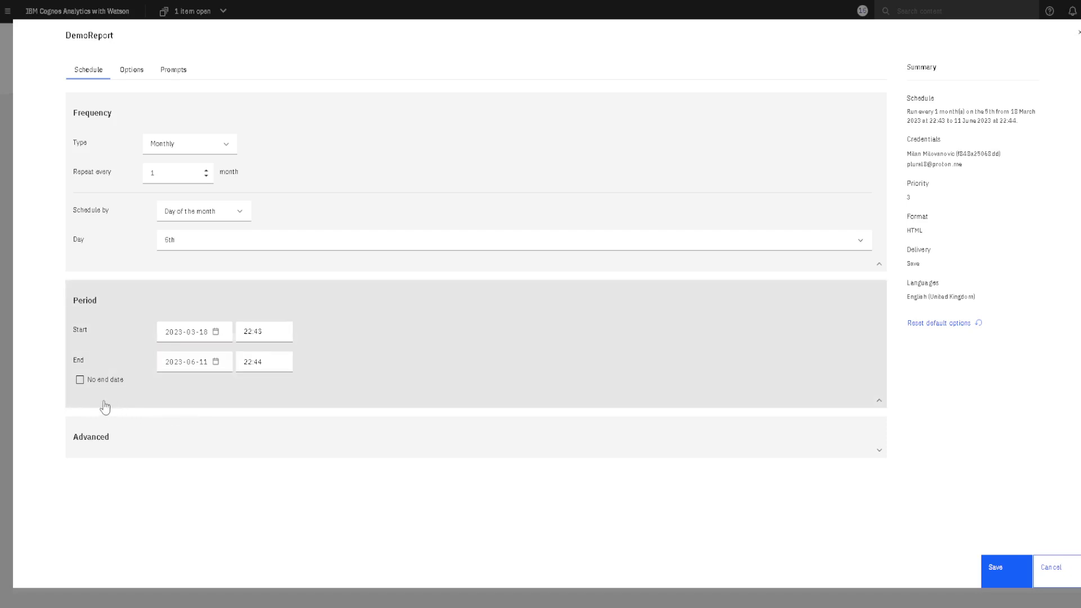
click(79, 381)
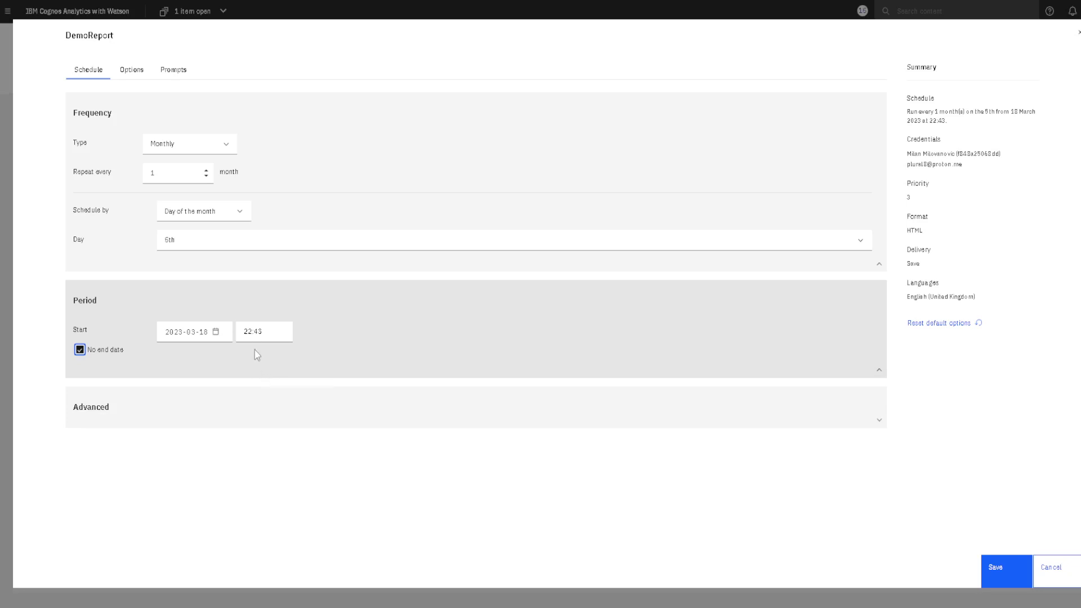
- Set the schedule's start time to 00:45 on 2023-03-18
click(251, 332)
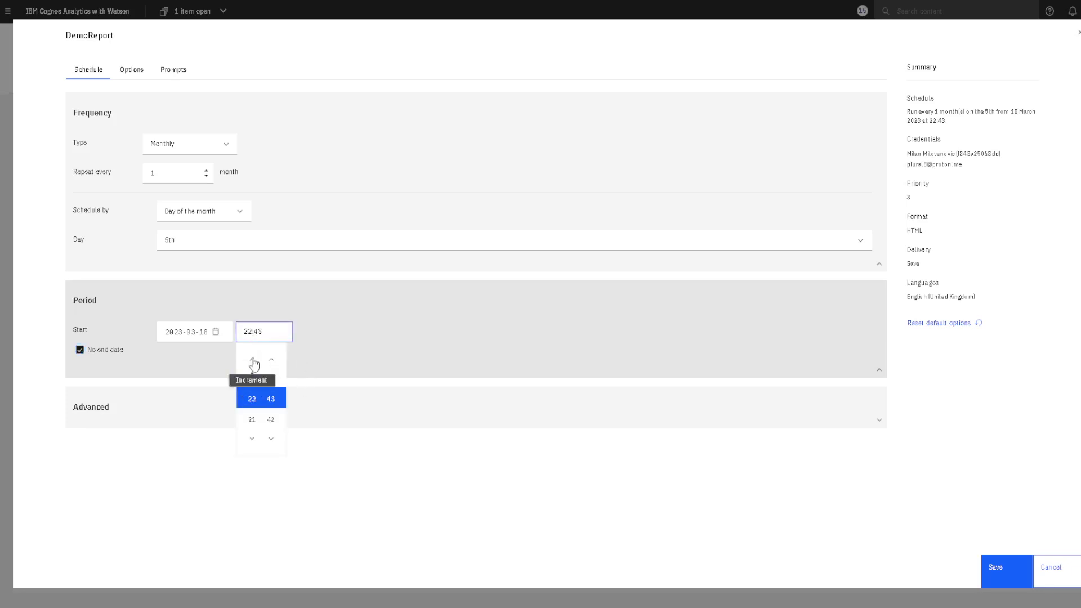
click(252, 359)
click(251, 359)
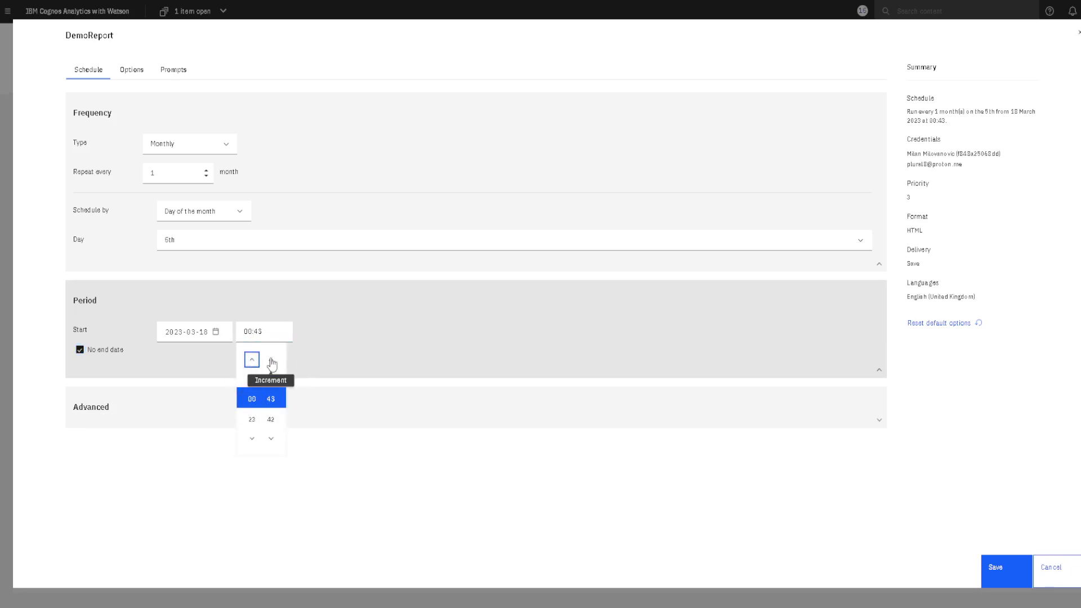
click(271, 359)
click(271, 359)
click(271, 360)
click(46, 281)
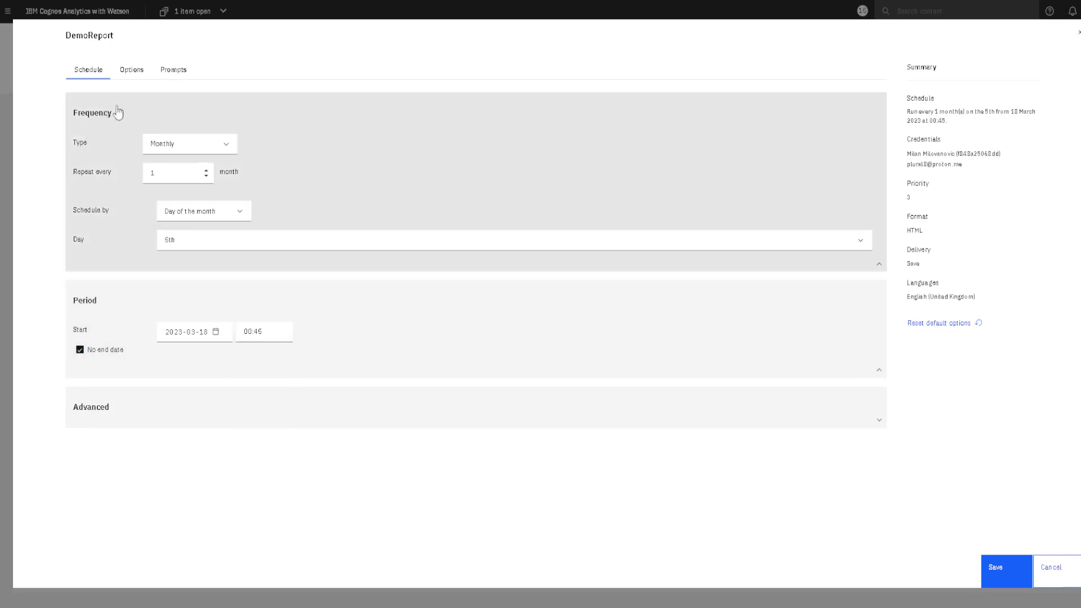
click(134, 72)
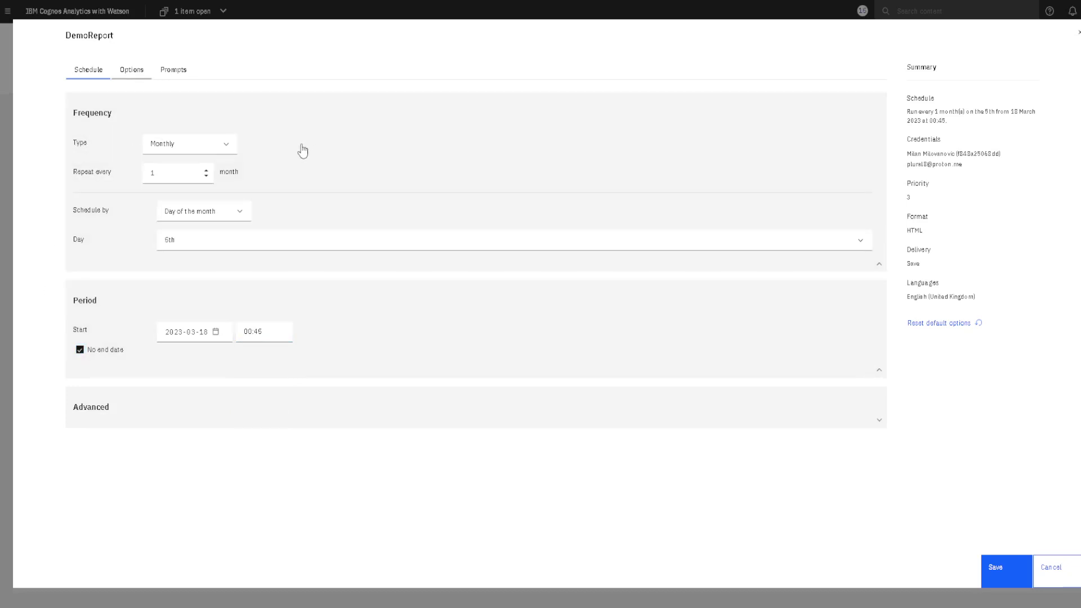
click(132, 74)
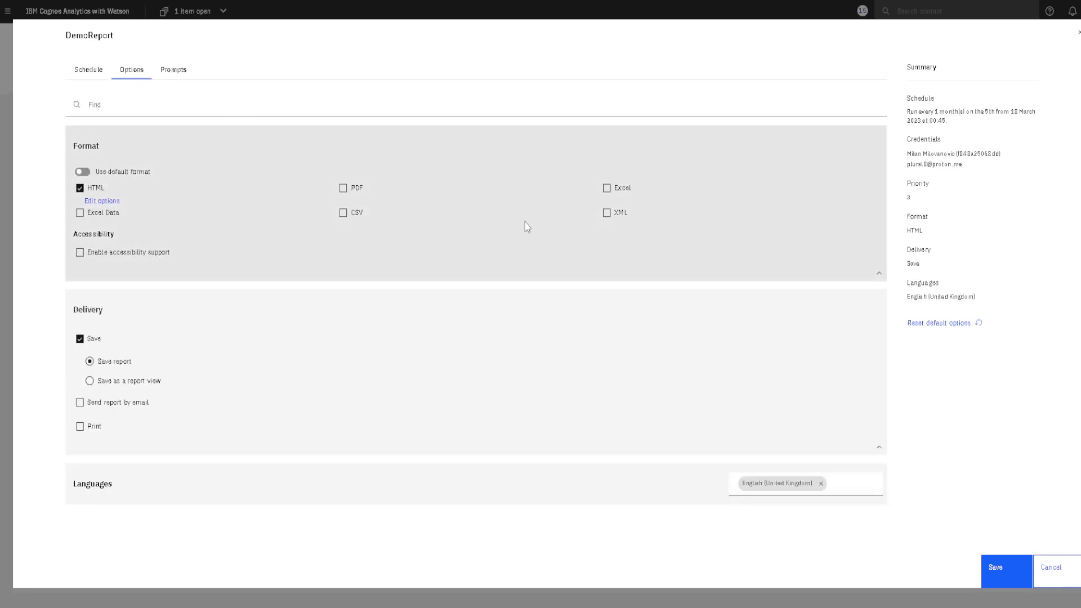
click(608, 189)
click(80, 188)
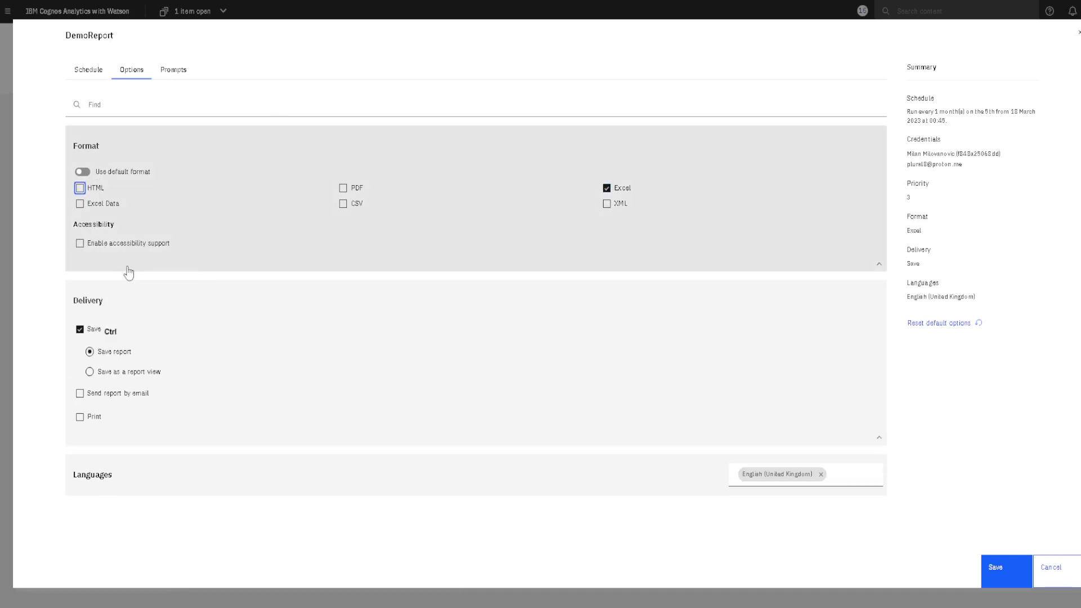
drag(54, 236, 204, 256)
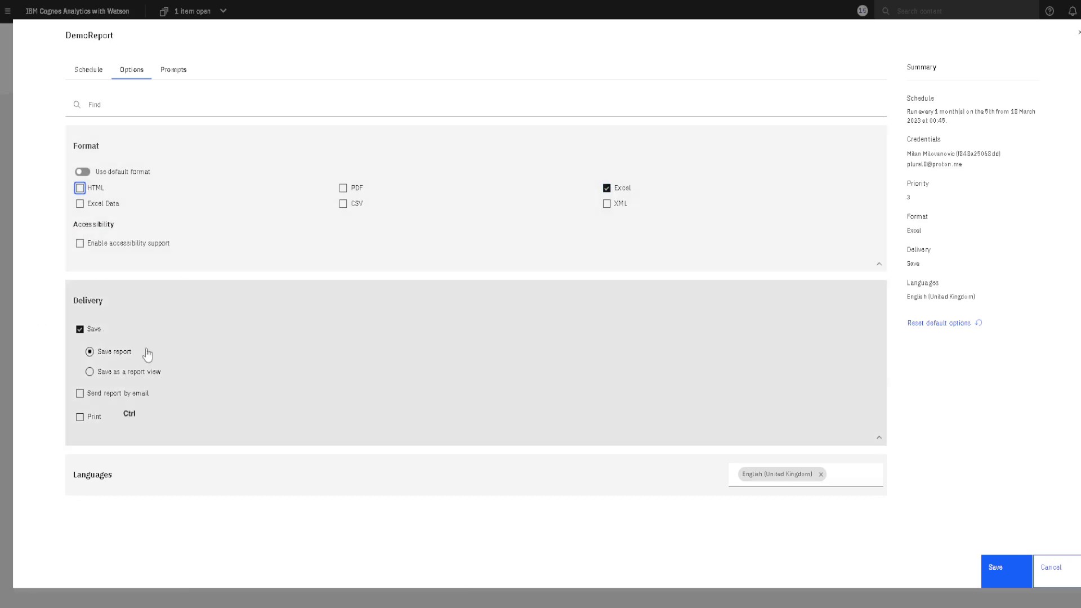
ctrl+click(50, 353)
drag(50, 353, 120, 309)
- Turn on sending DemoReport by email to its recipient
click(79, 395)
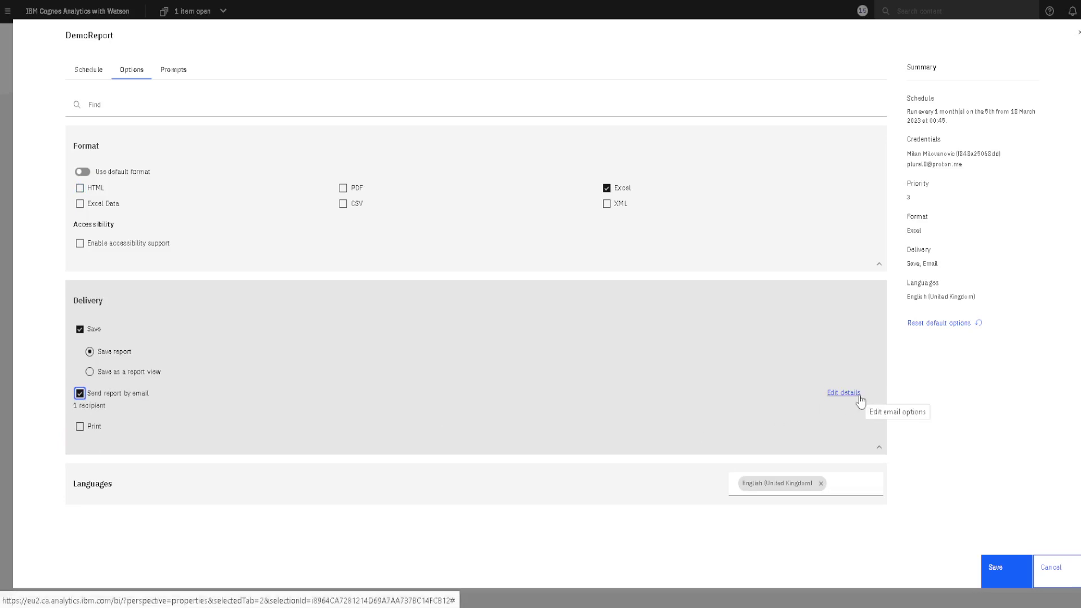
key(ctrl)
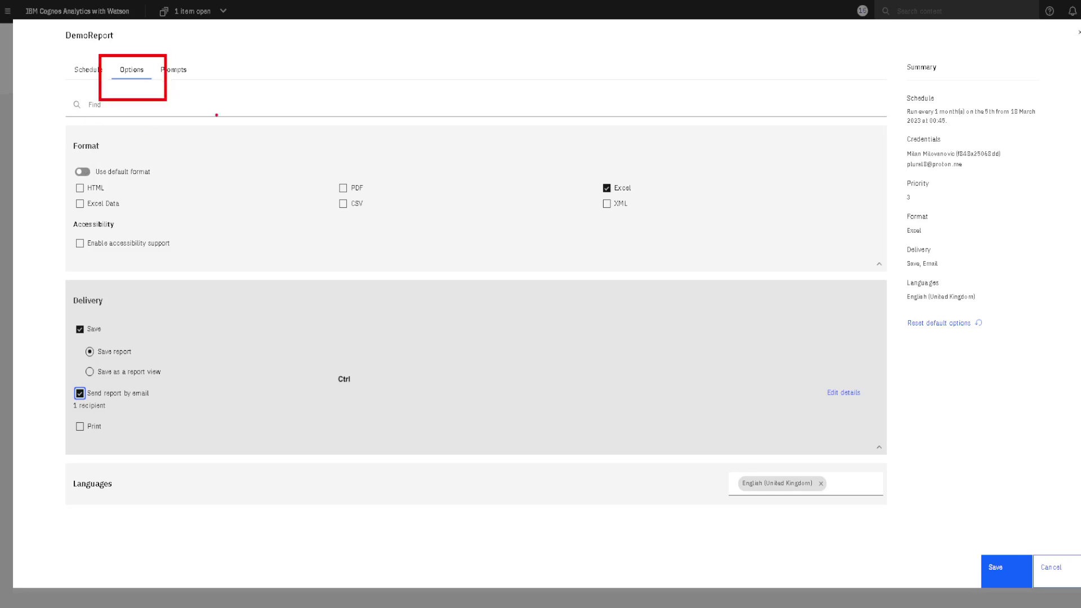
click(845, 394)
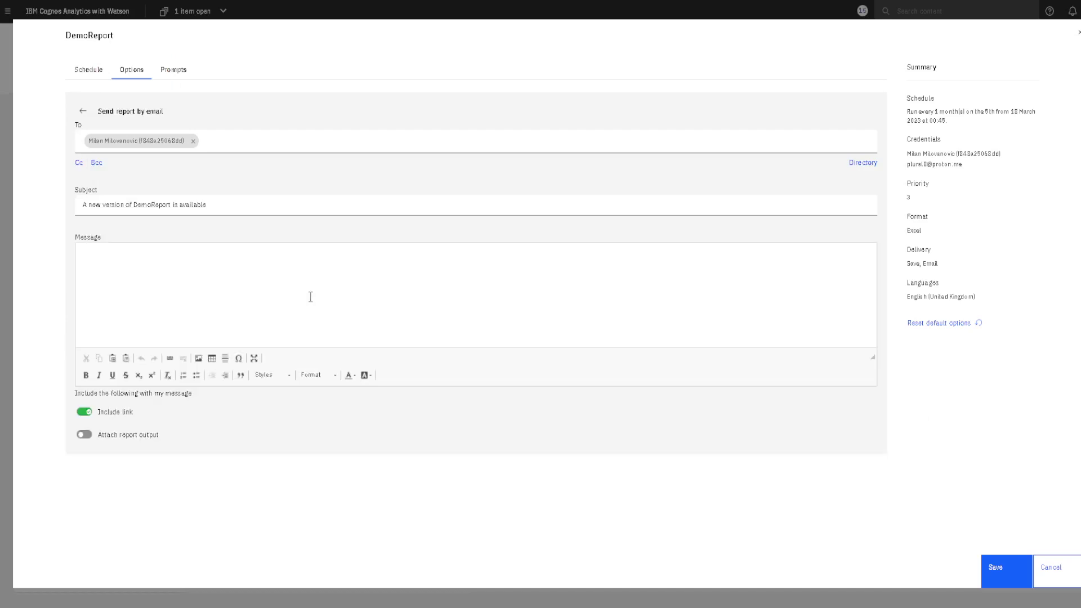
click(83, 114)
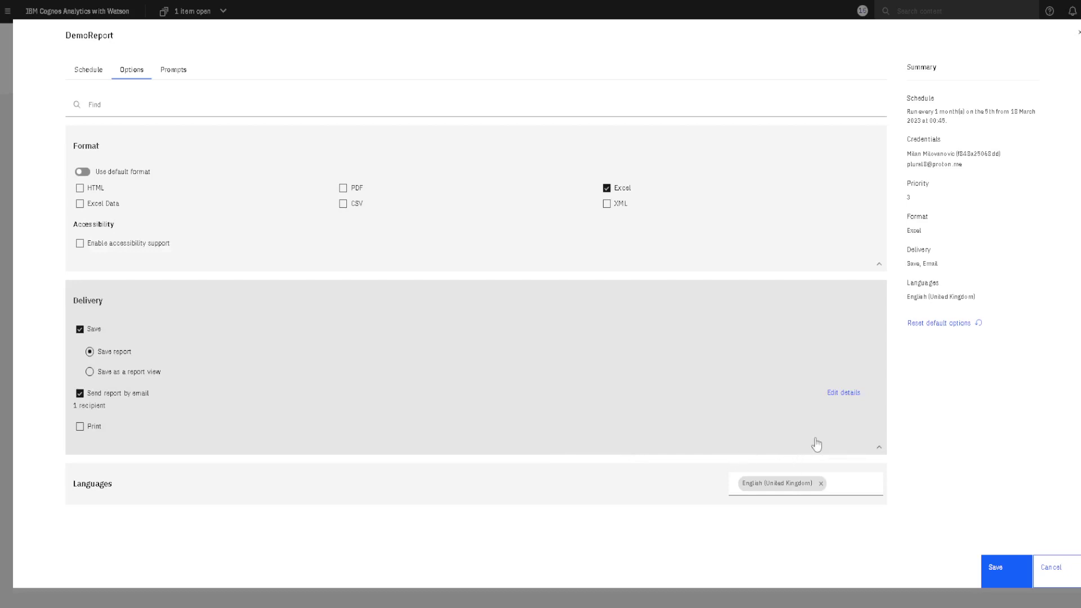
click(844, 393)
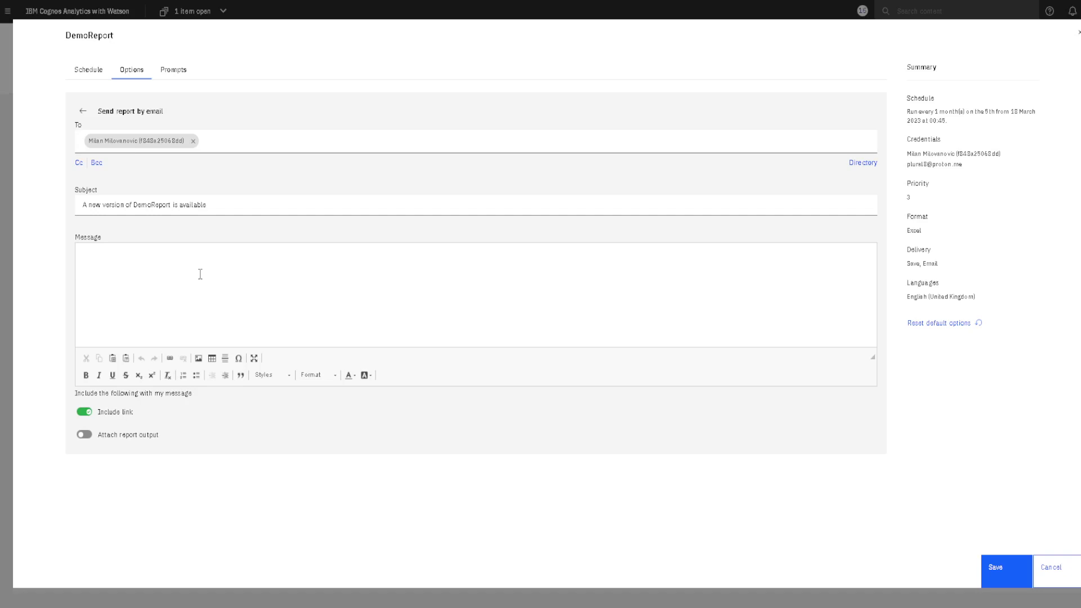
- Attach the report output to the scheduled email alongside the link
mouse_move(51, 177)
mouse_down()
mouse_move(167, 116)
mouse_move(242, 107)
mouse_up()
mouse_move(48, 176)
mouse_down()
mouse_move(88, 229)
mouse_move(245, 229)
mouse_up()
mouse_move(51, 345)
mouse_down()
mouse_move(66, 392)
mouse_move(367, 229)
mouse_up()
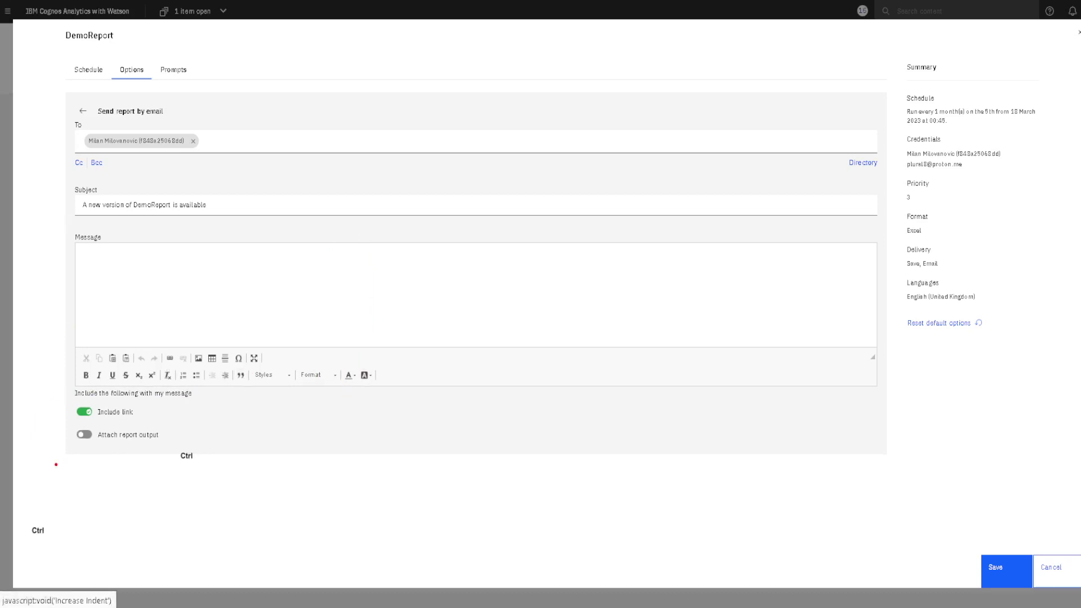
mouse_move(45, 403)
mouse_down()
mouse_move(201, 445)
mouse_move(269, 449)
mouse_up()
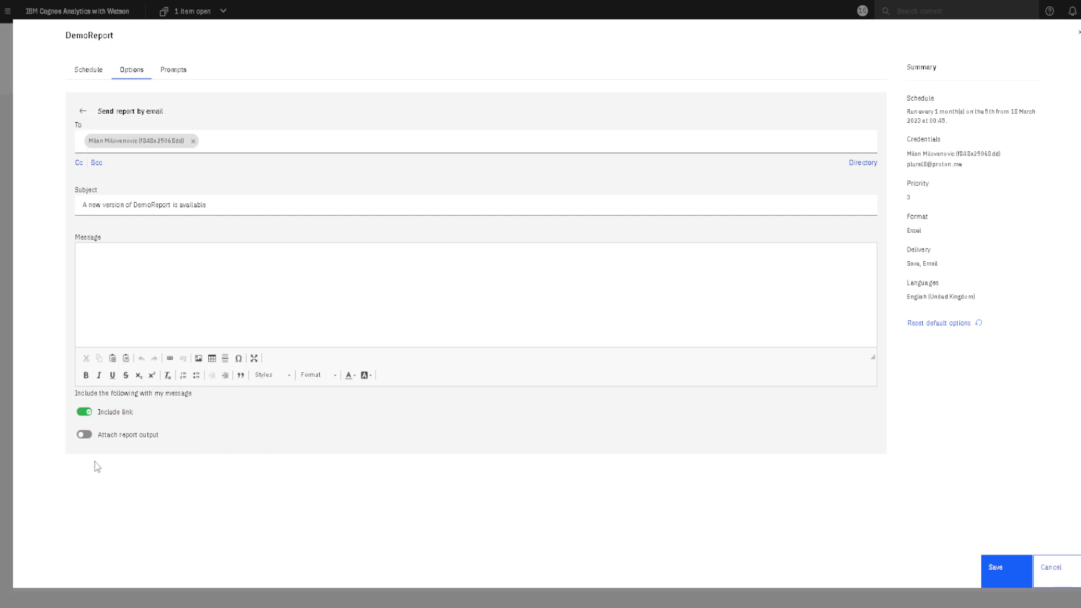
click(85, 436)
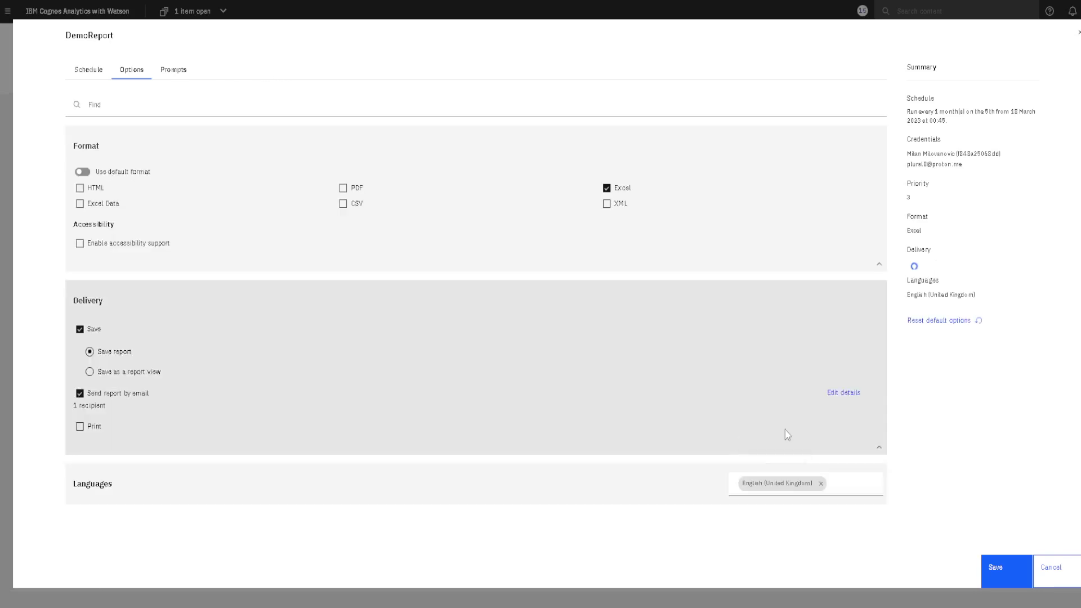
- Replace English (United Kingdom) with Serbian in the schedule's languages
scroll(861, 490, down, 2)
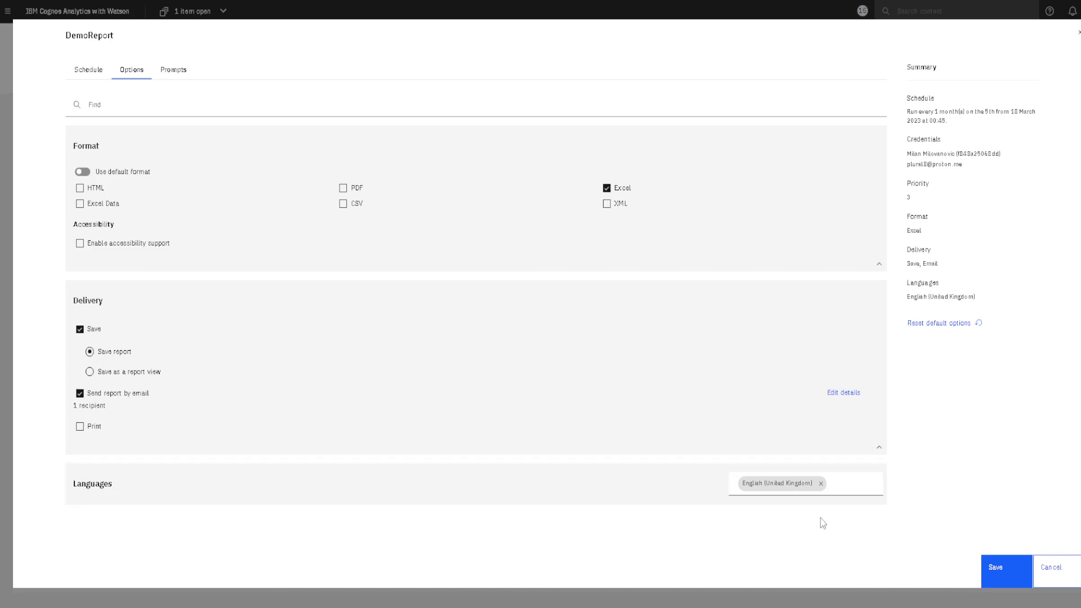
click(821, 485)
click(781, 488)
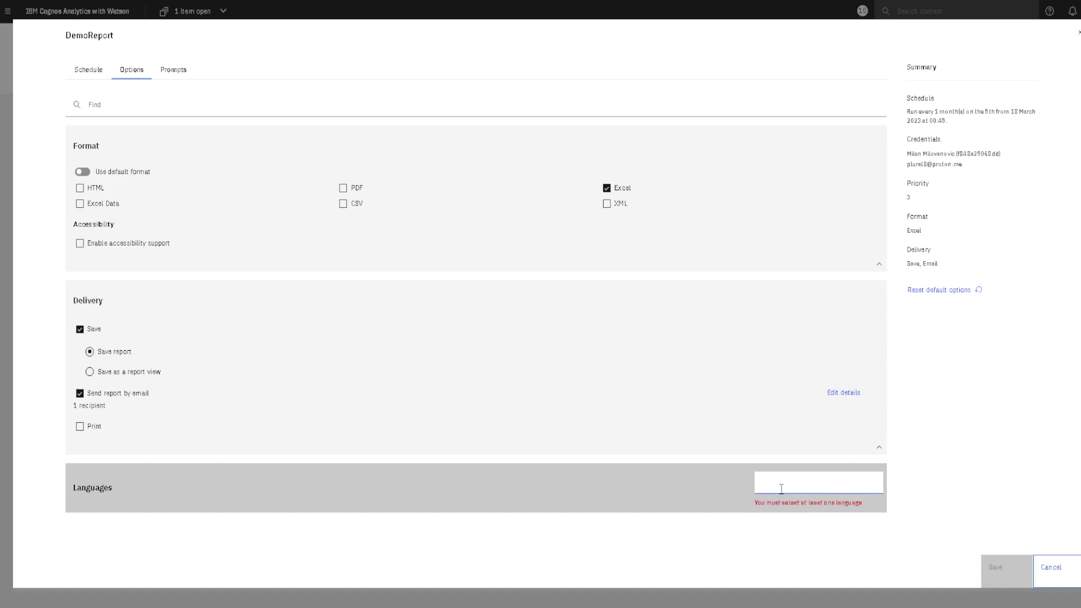
text(serbia)
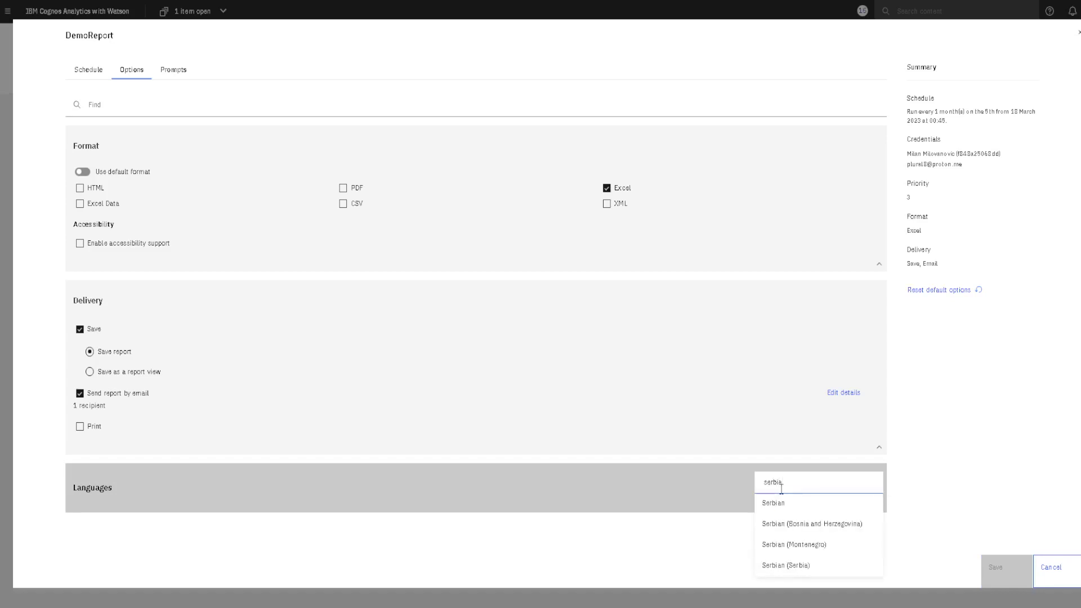
click(782, 504)
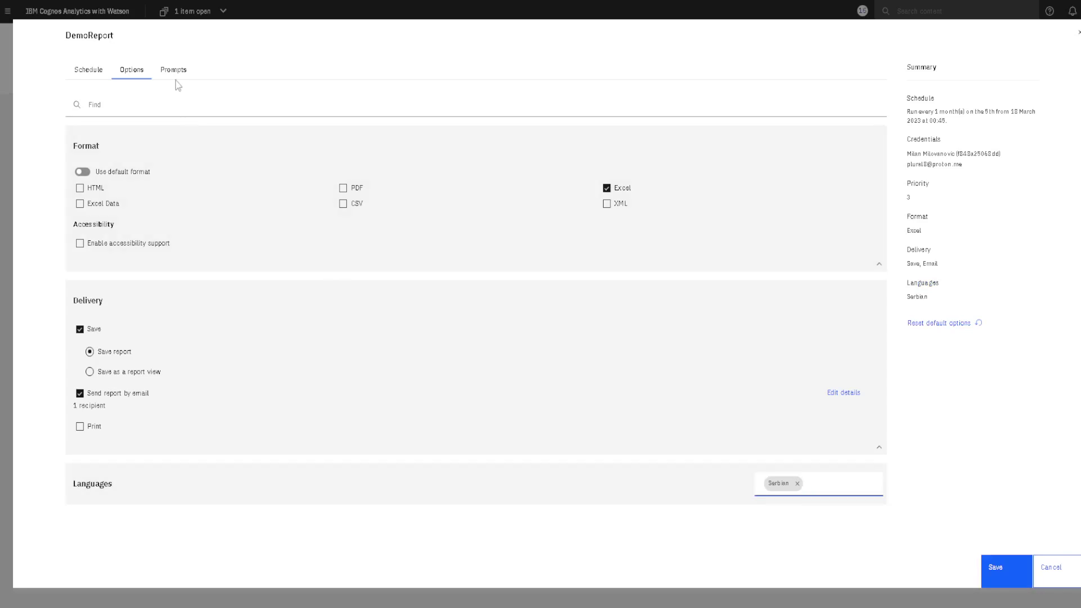
- Confirm no prompt values are needed on Prompts and save the monthly schedule
click(176, 74)
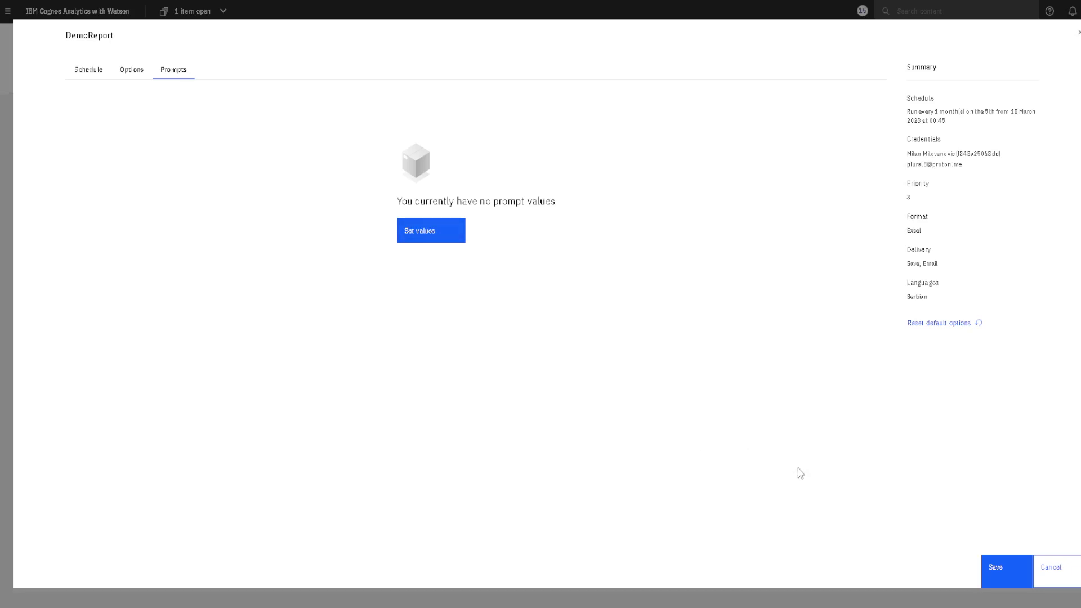
click(1012, 567)
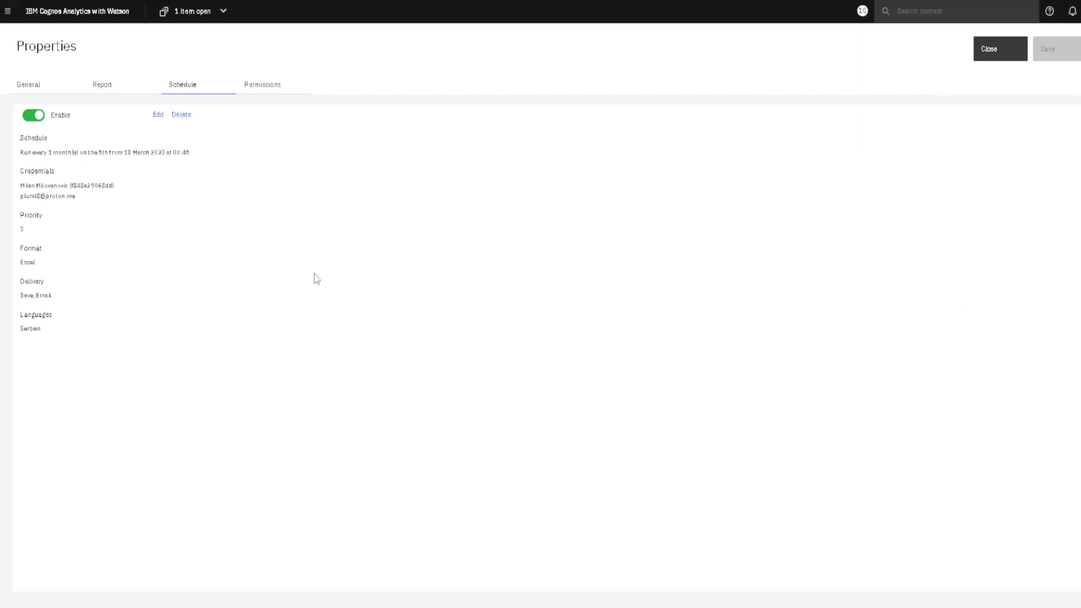
- Toggle Enable off and back on, leaving the schedule enabled, and close Properties
click(31, 118)
click(31, 119)
click(998, 58)
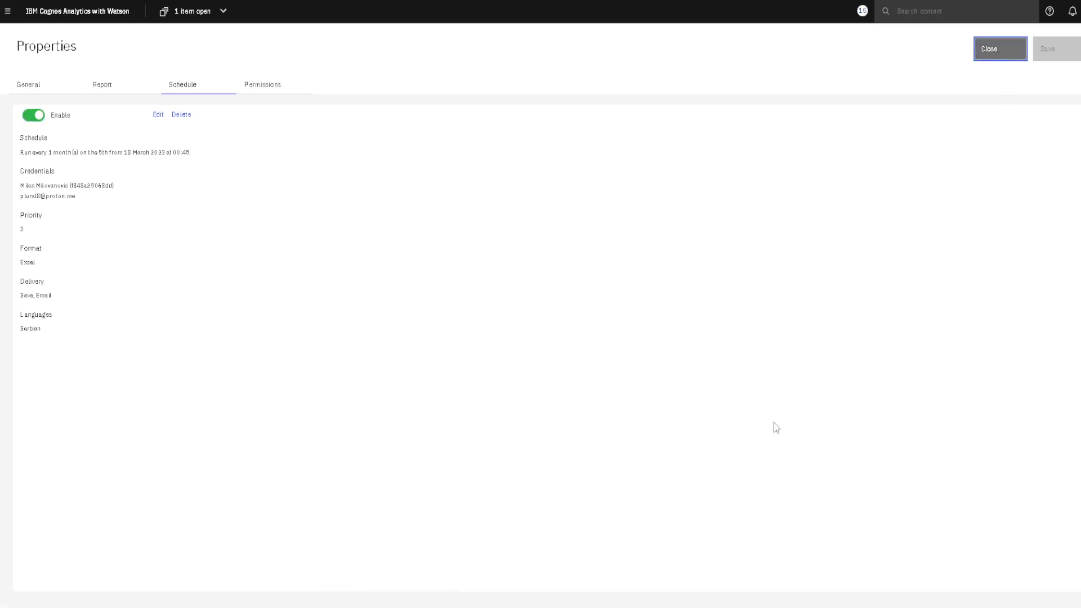